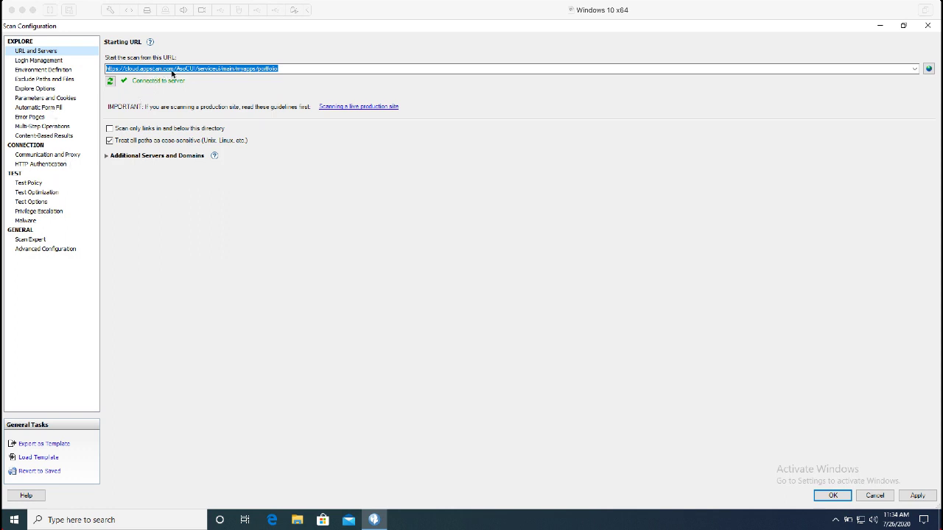
Step: Check the login validation settings and start recording a multi-step operation in the AppScan IE browser, logging in first
click(39, 61)
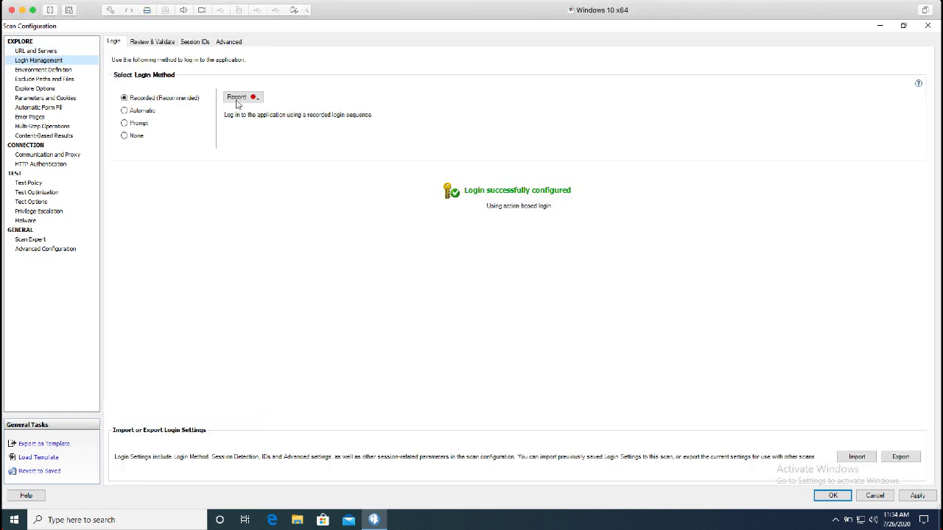
click(153, 42)
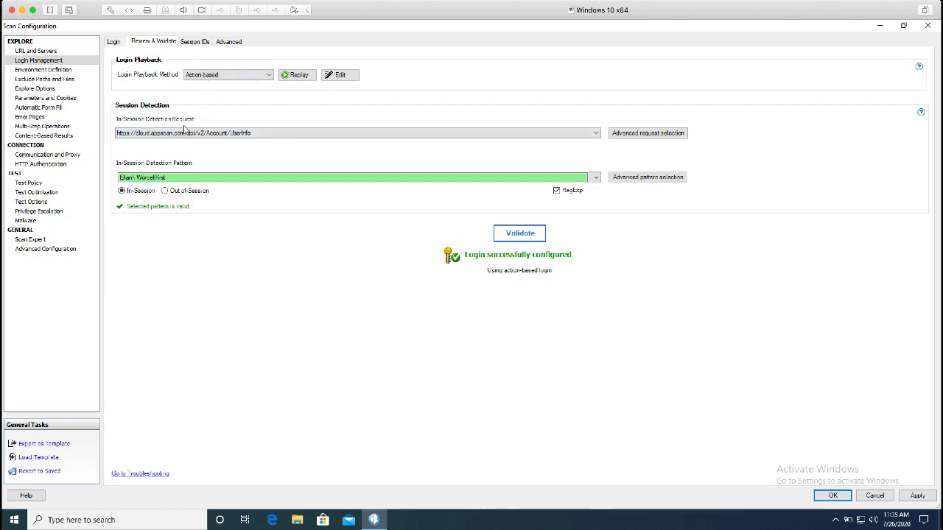
click(42, 126)
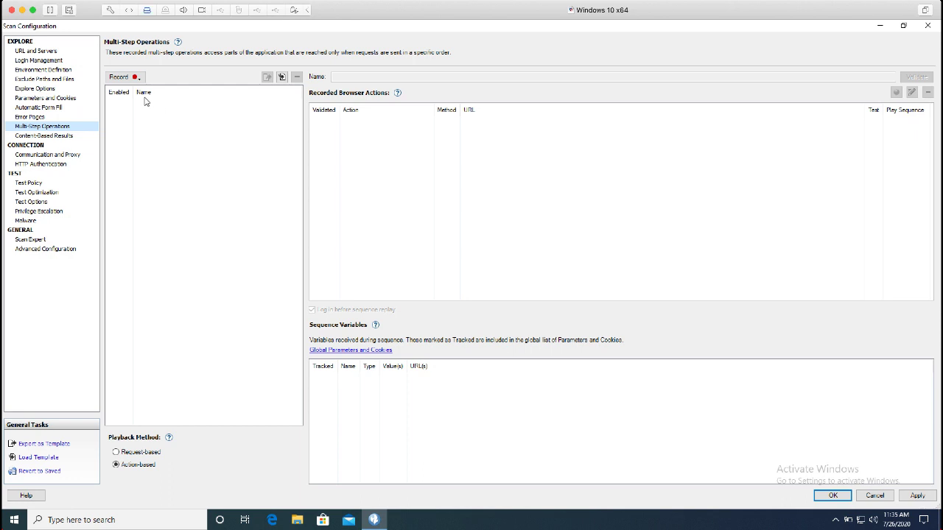
click(124, 77)
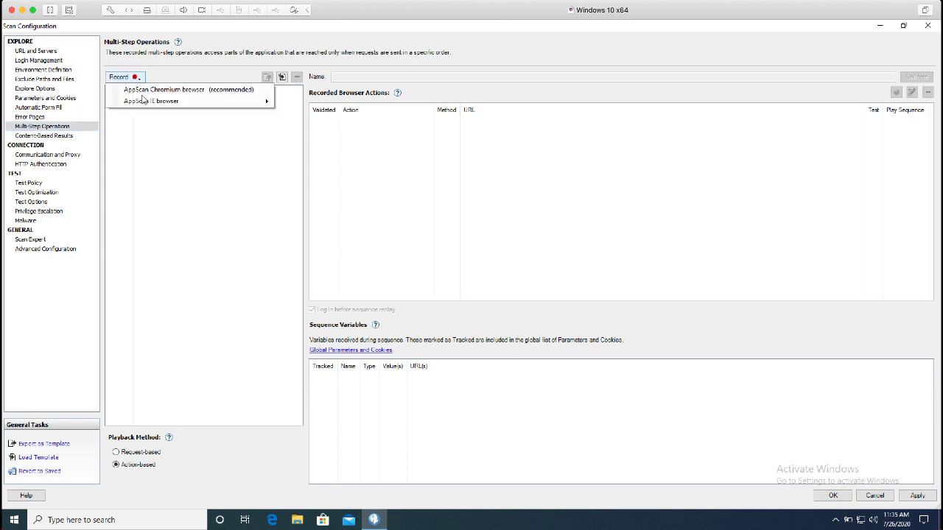
mouse_move(143, 100)
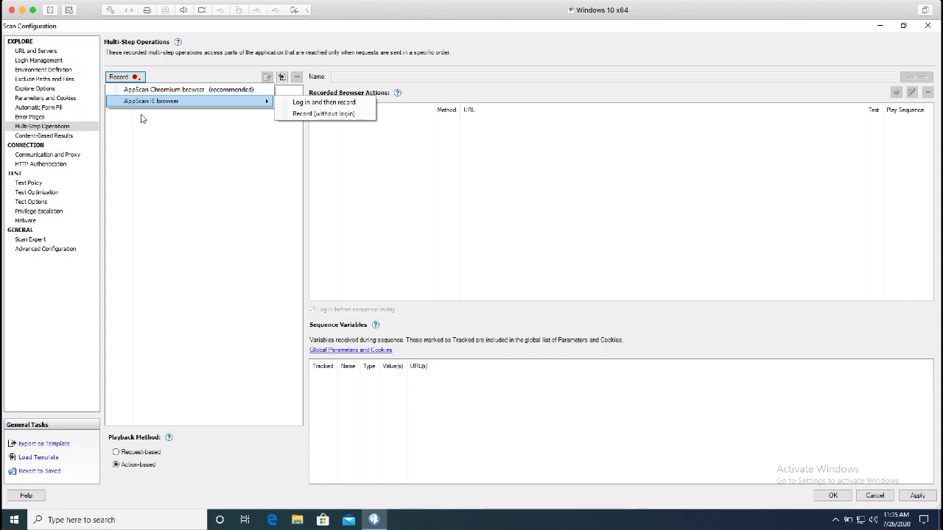
key(Up)
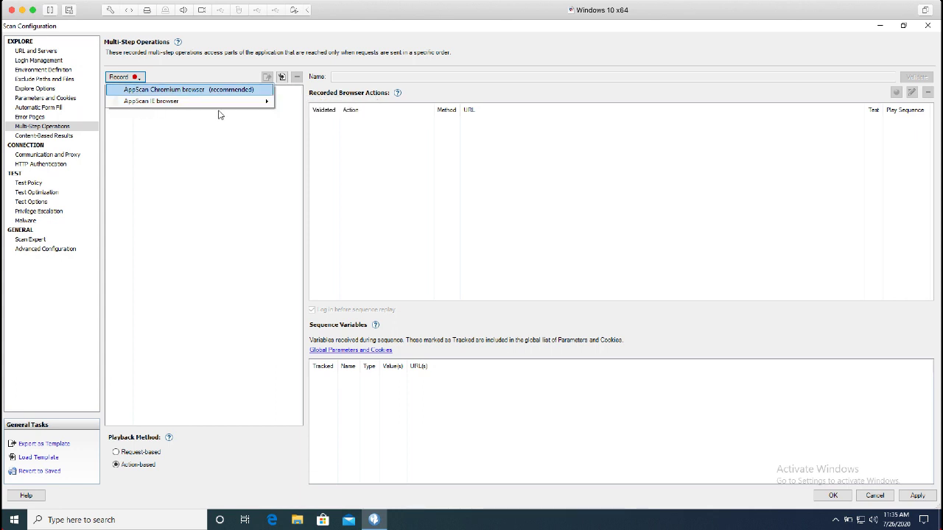
key(Down)
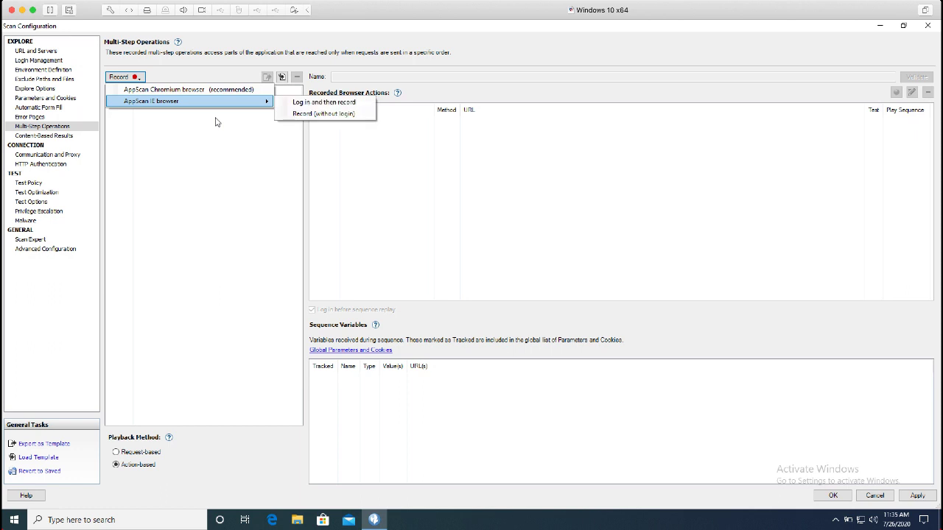
key(Right)
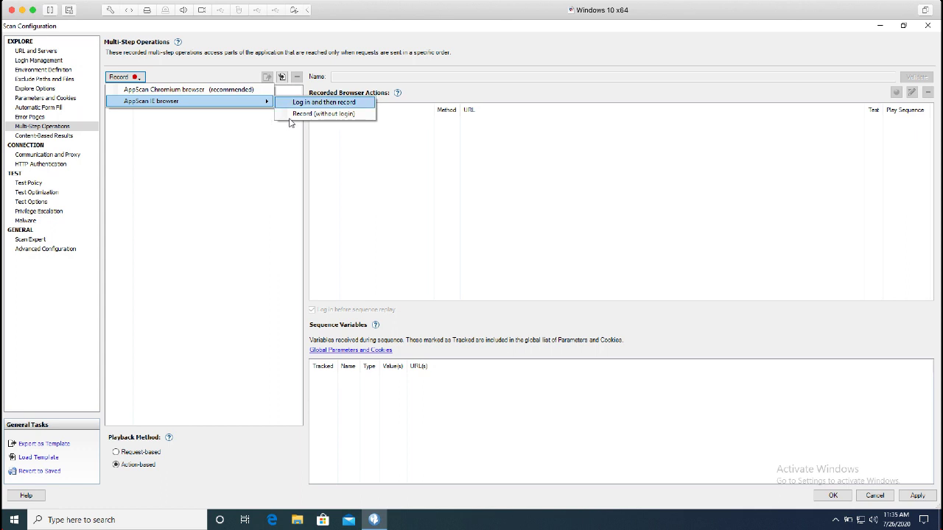
key(Return)
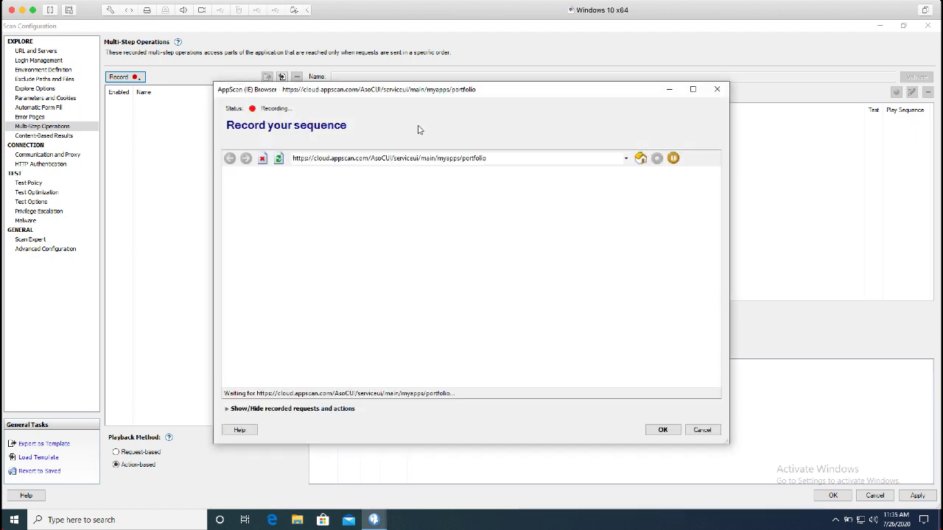
click(692, 89)
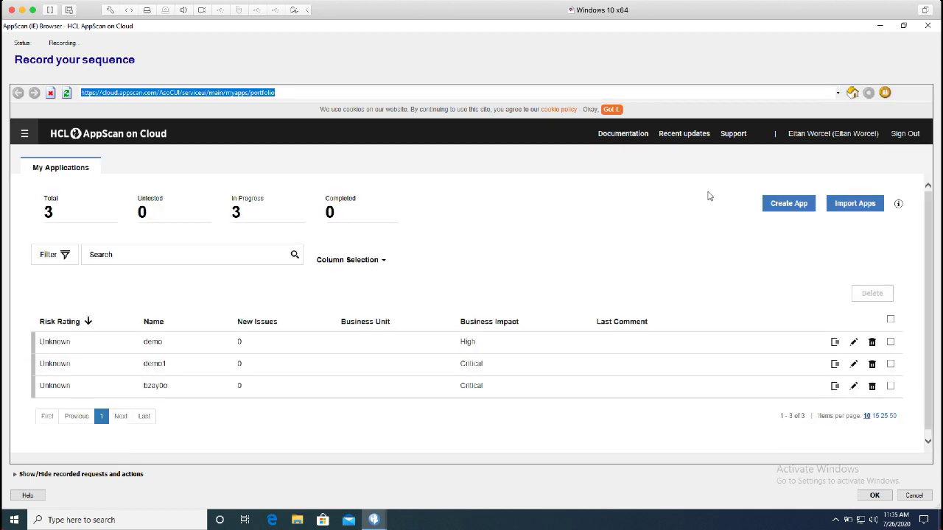
Step: Create an application named "demo YouTube" with Critical business impact and save it
click(786, 206)
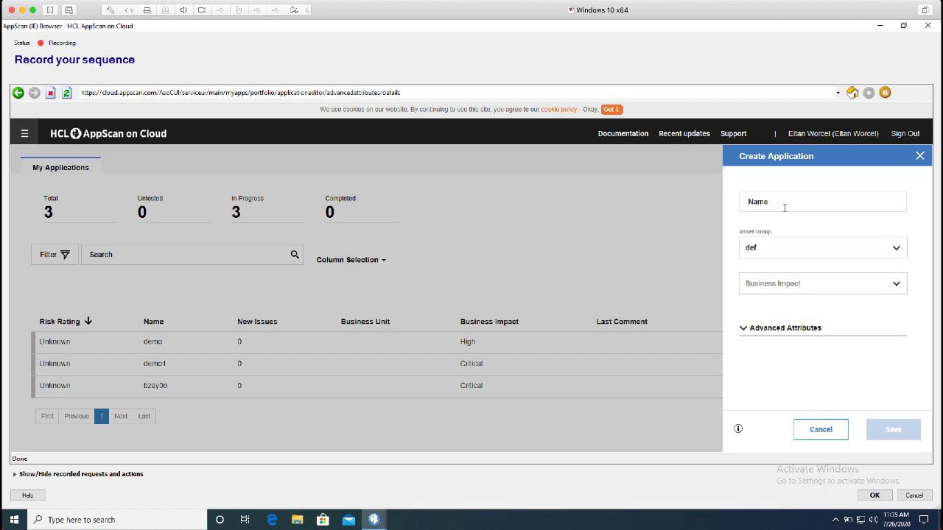
click(790, 196)
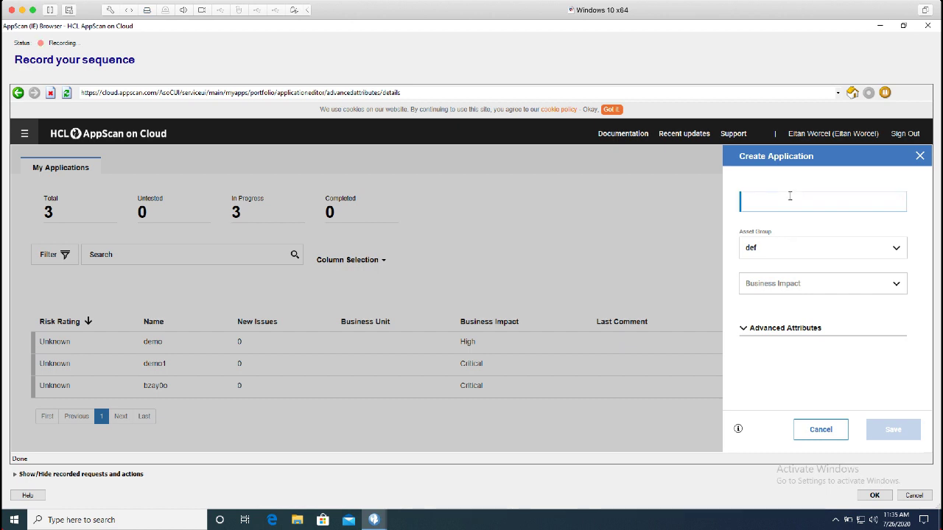
text(demo)
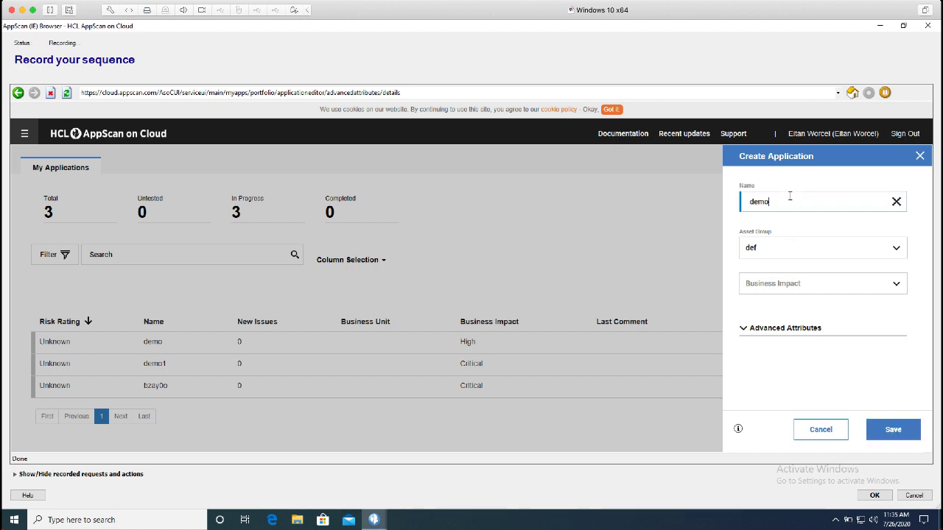
text( YouTube)
click(801, 283)
key(Return)
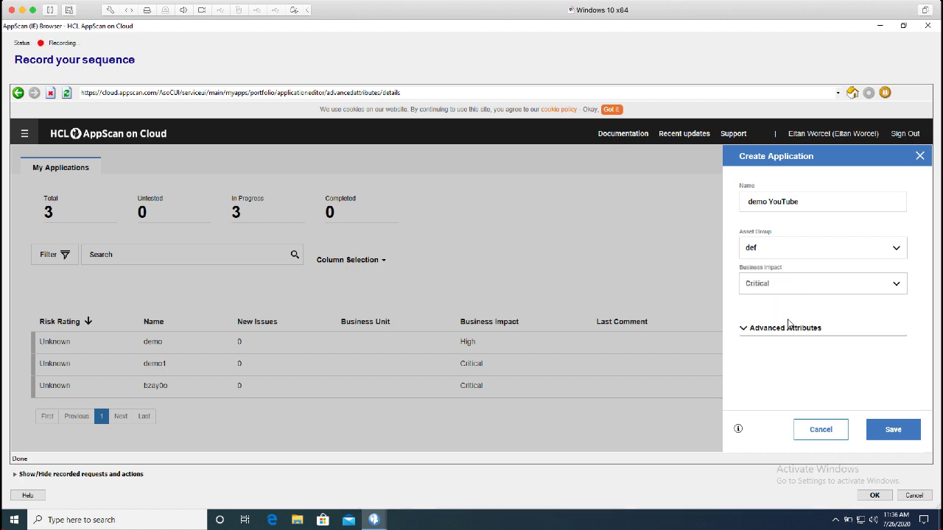
click(887, 436)
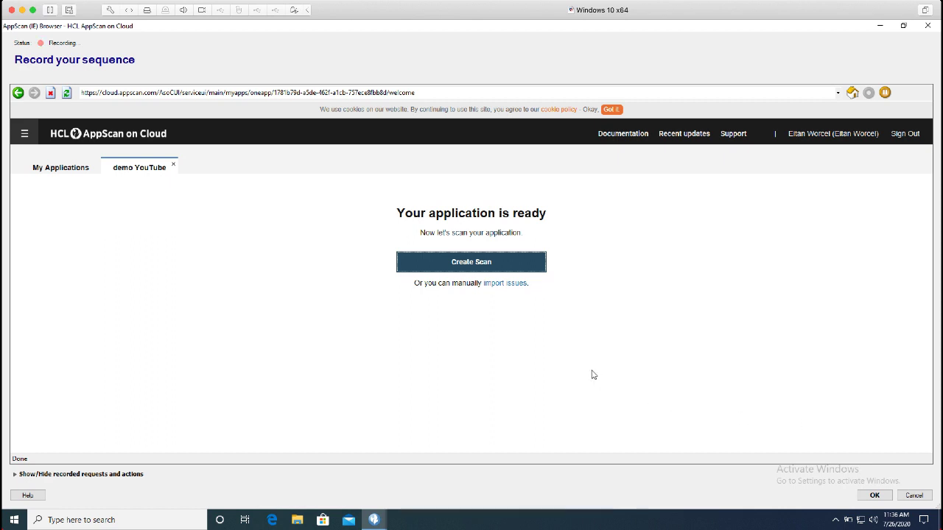
click(494, 283)
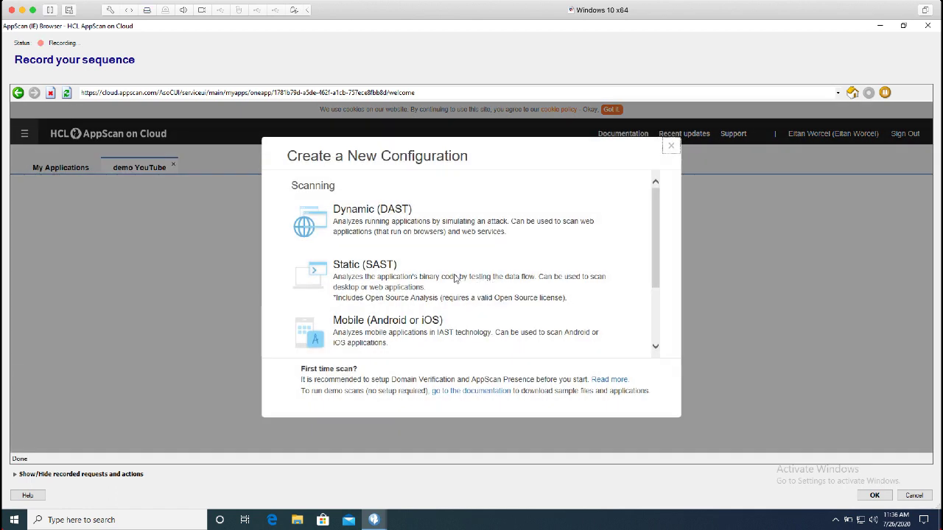
click(380, 234)
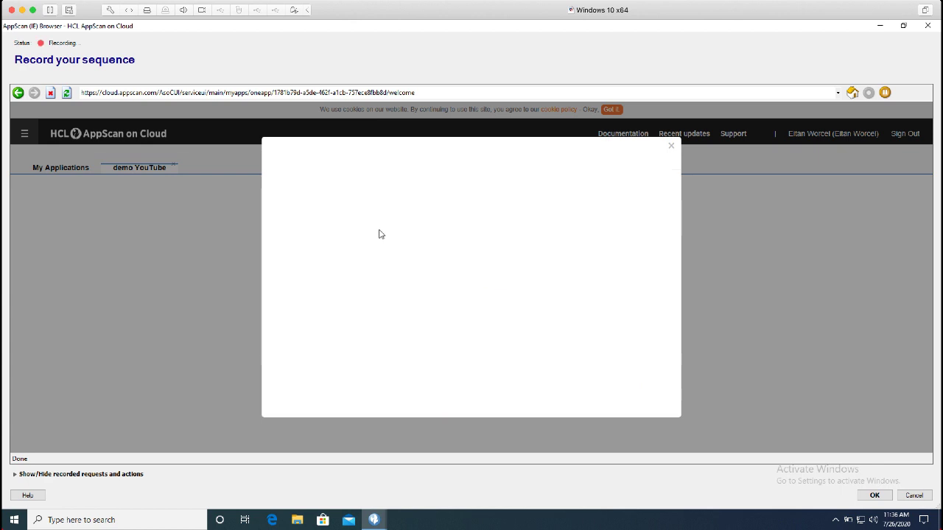
click(442, 230)
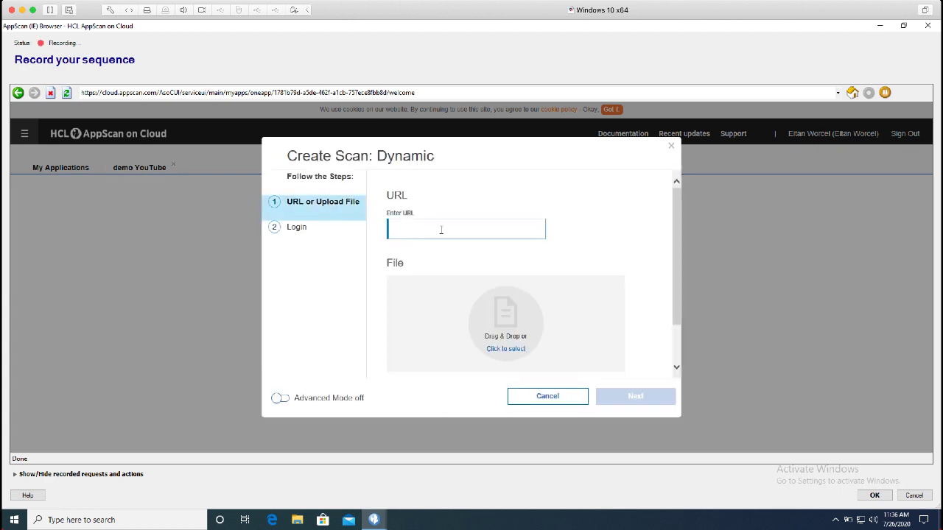
text(d)
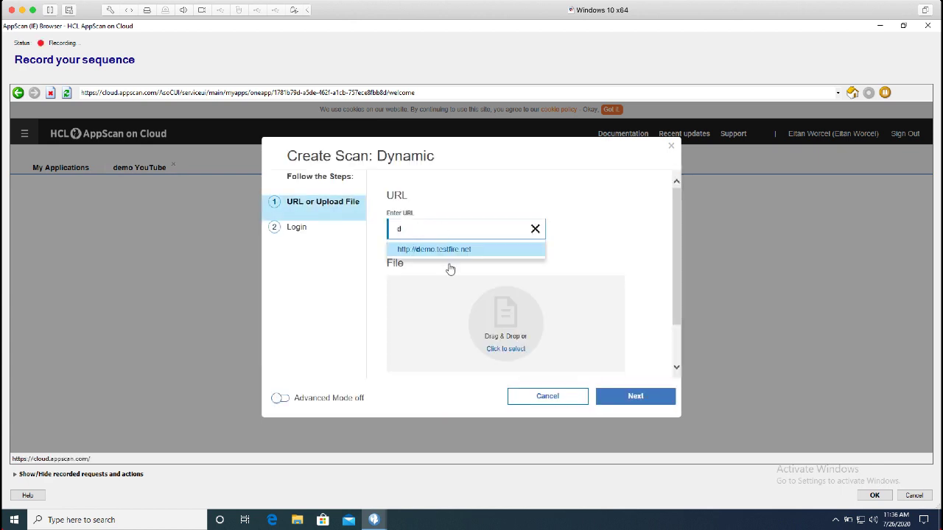
click(450, 268)
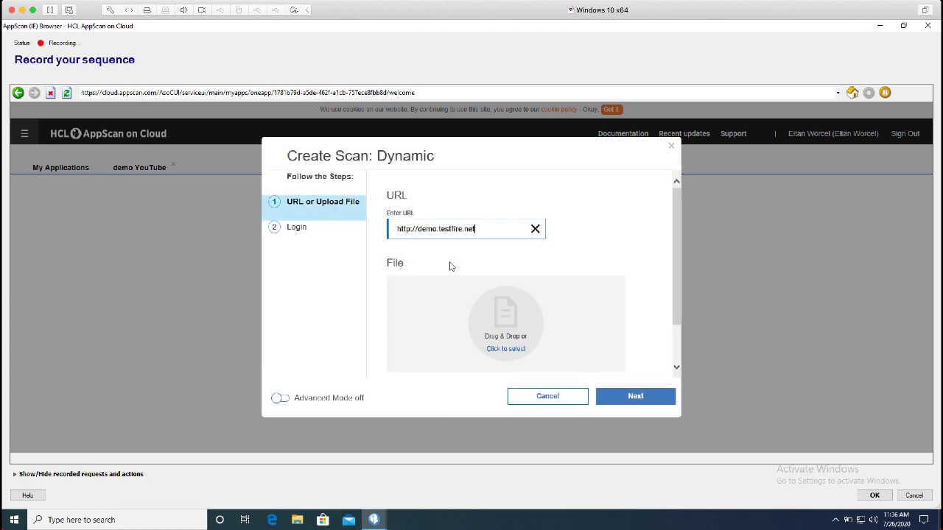
click(620, 417)
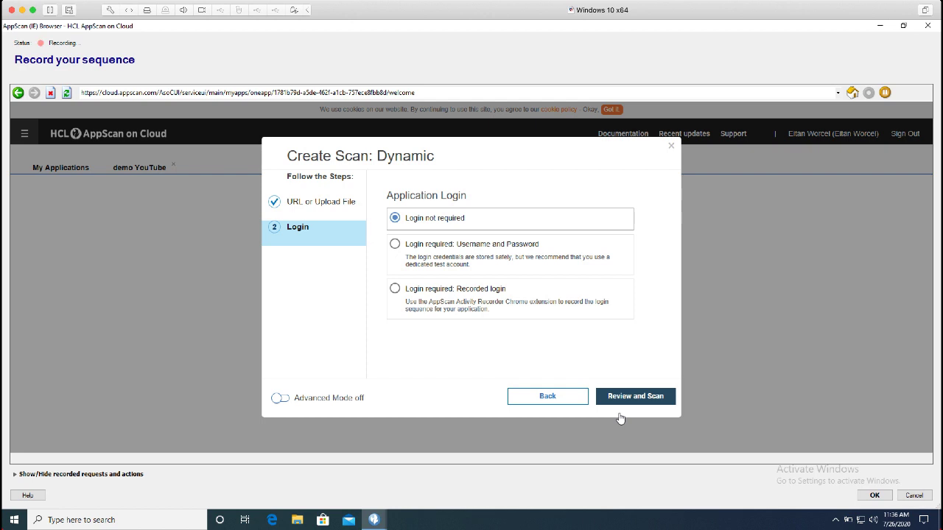
click(621, 417)
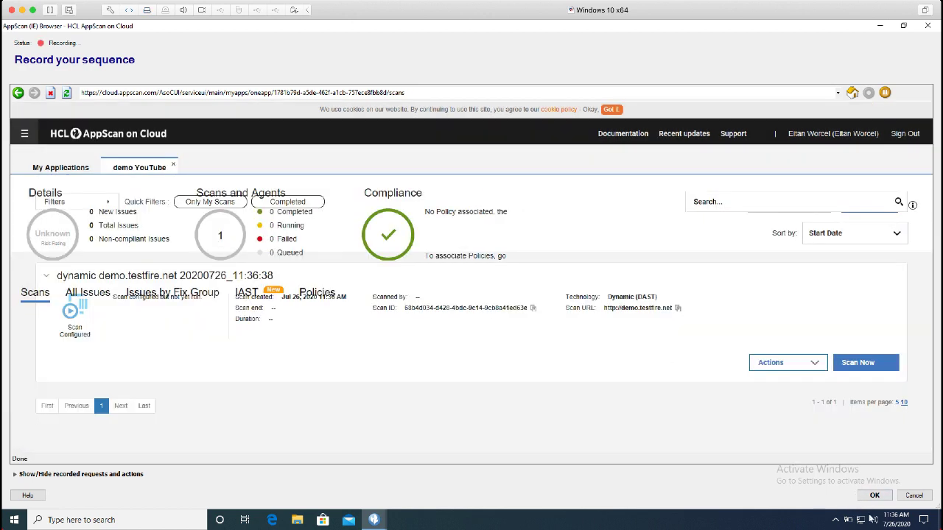
click(873, 495)
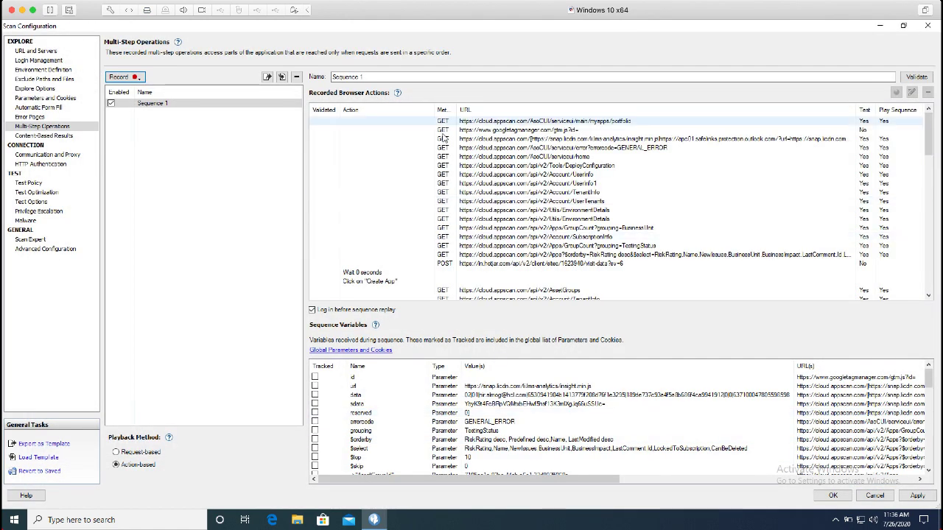
Step: Switch the playback method to request-based, look through the recorded URLs, and return to action-based playback
click(116, 452)
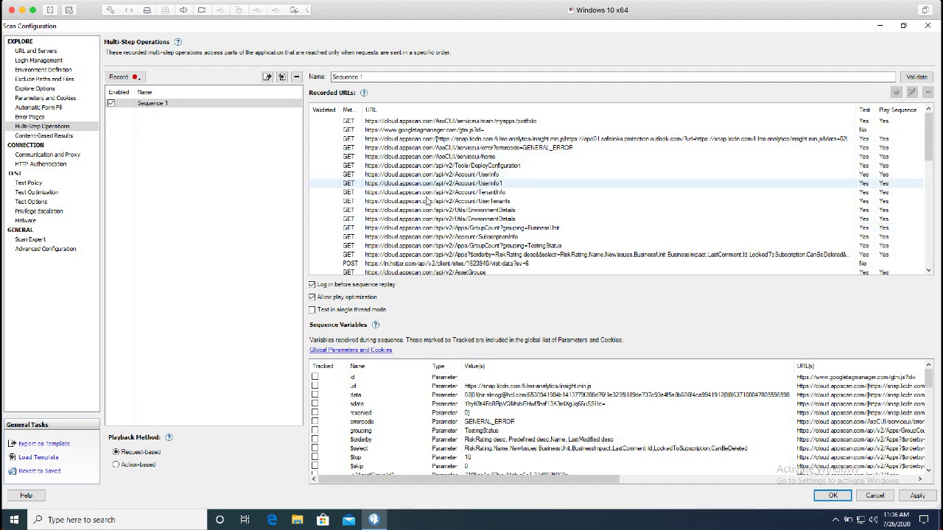
scroll(428, 201, down, 15)
scroll(427, 201, up, 15)
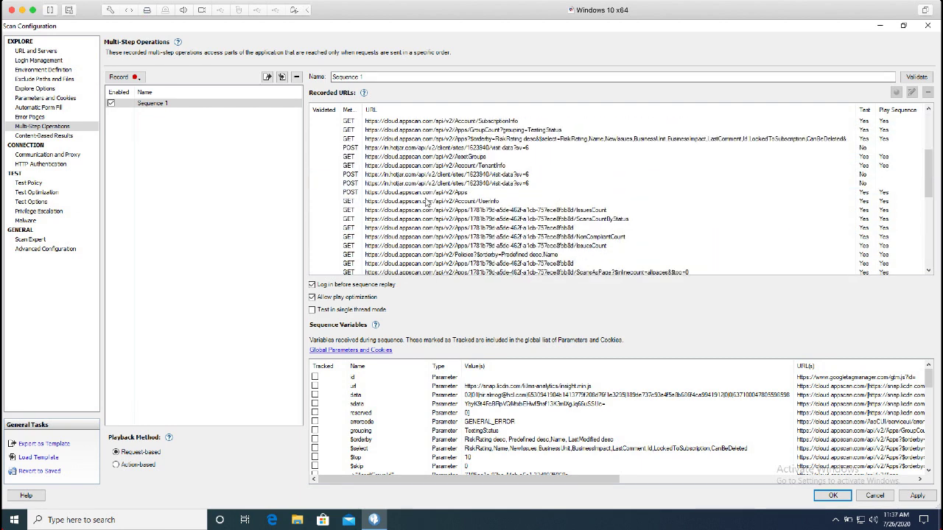
click(115, 465)
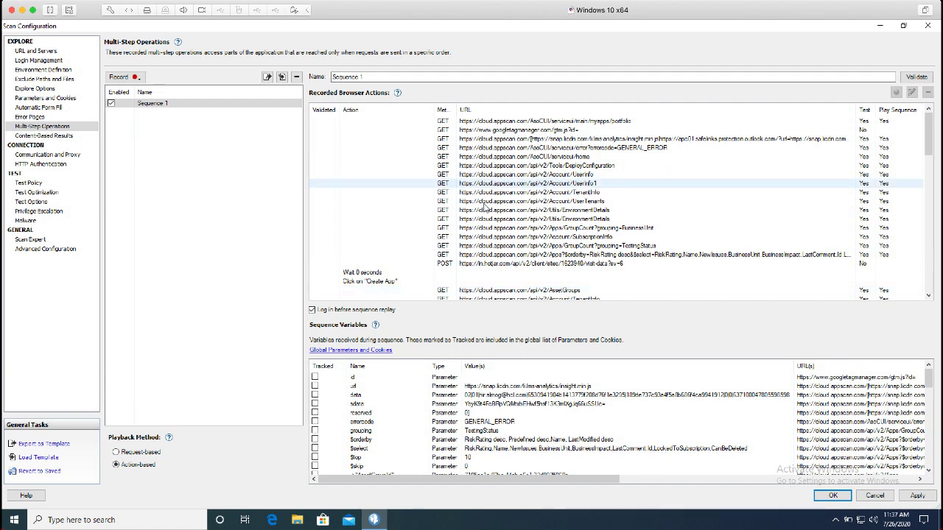
Step: Review the recorded browser actions, validate the sequence by replaying it, and close the playback browser
scroll(484, 208, down, 5)
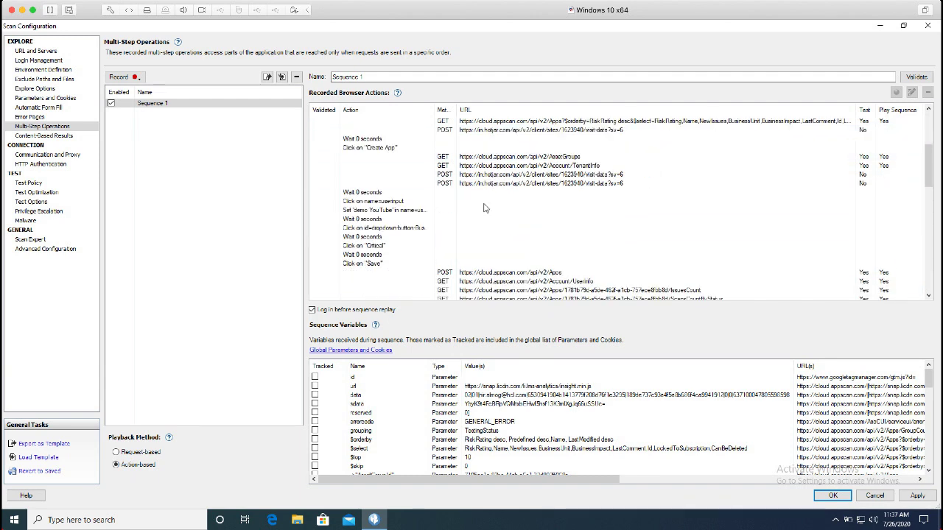
click(397, 210)
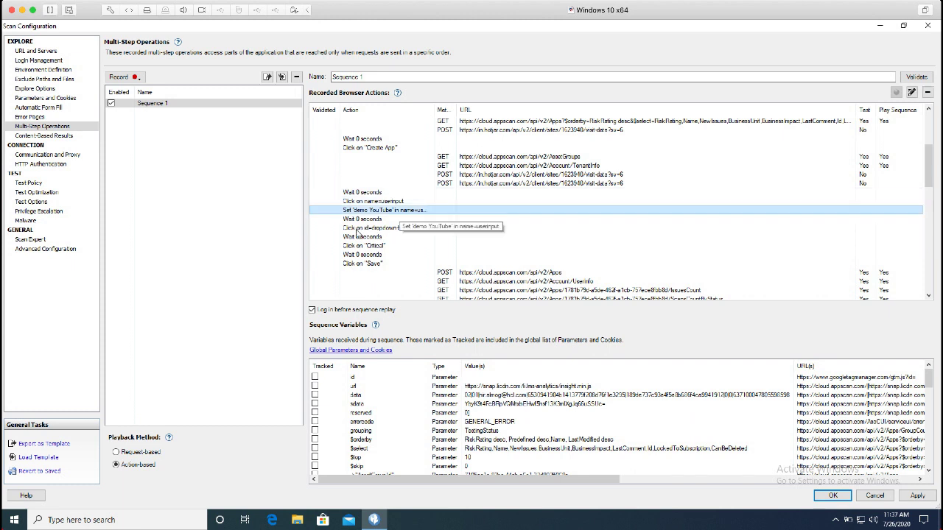
click(926, 96)
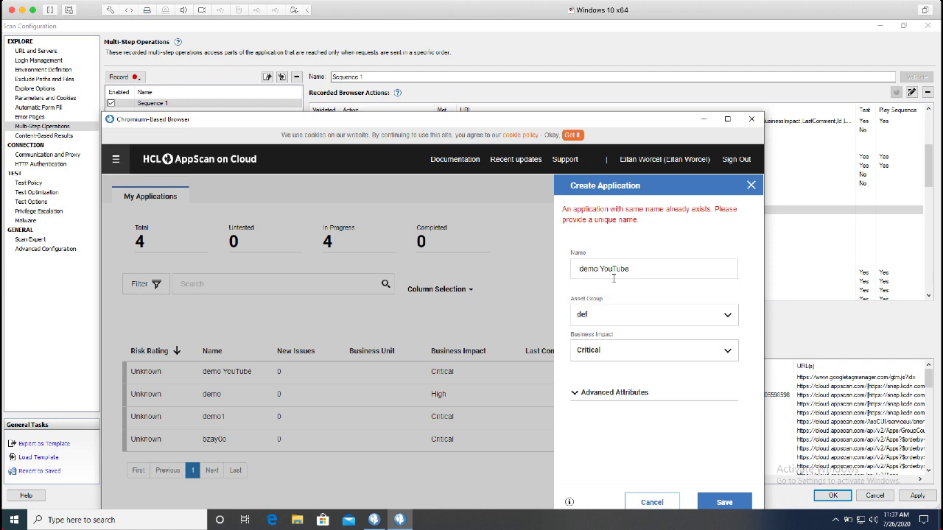
click(751, 120)
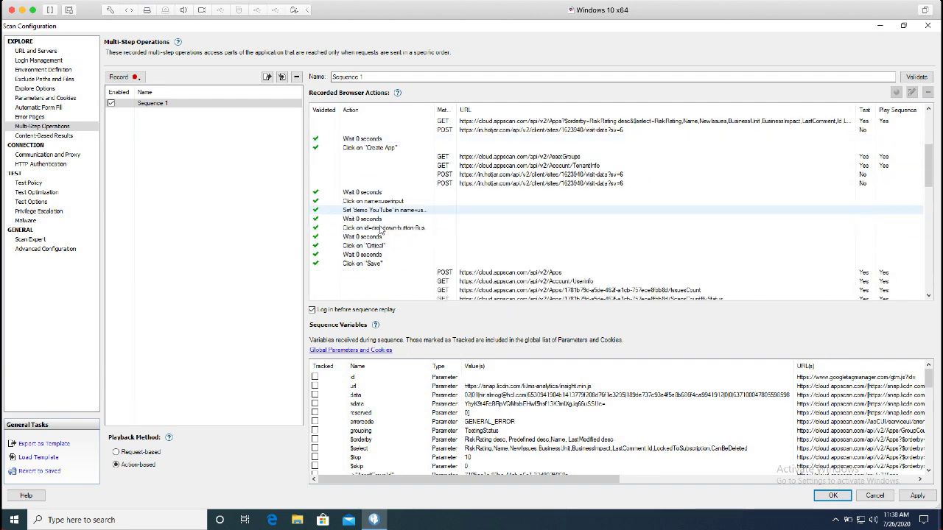
click(380, 211)
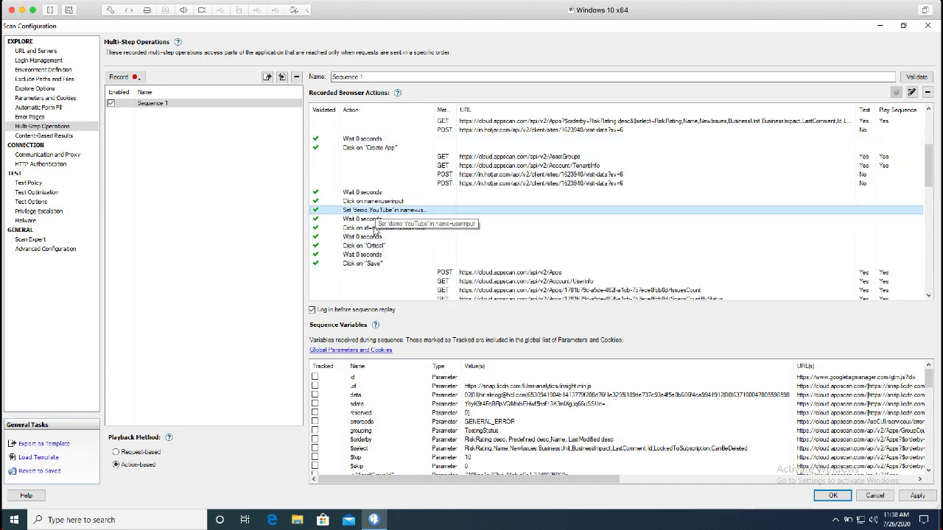
double_click(374, 224)
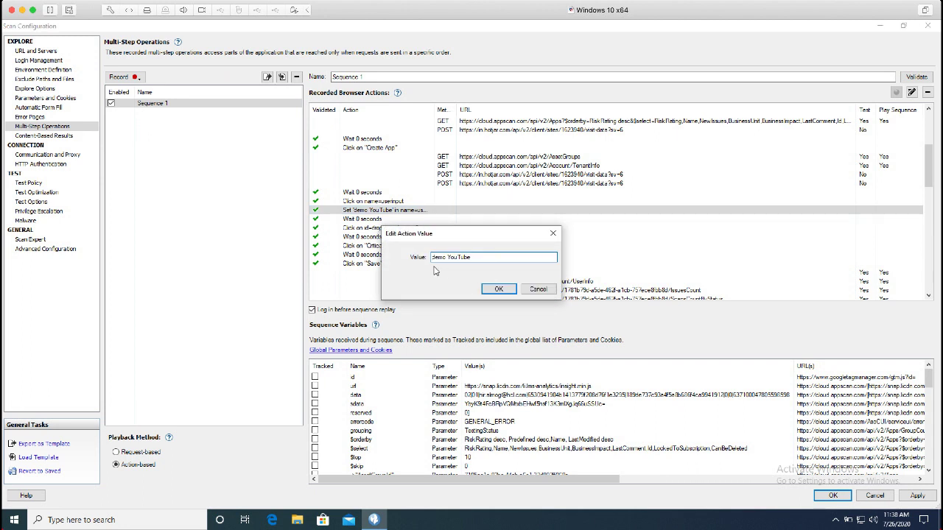
click(552, 233)
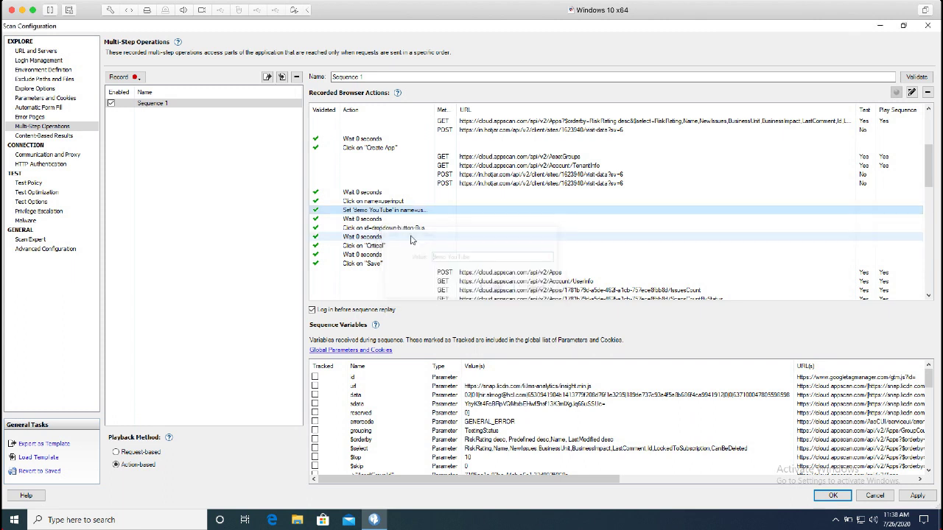
Step: Replace the recorded "demo YouTube" application name value with a Random string dynamic value
right_click(392, 212)
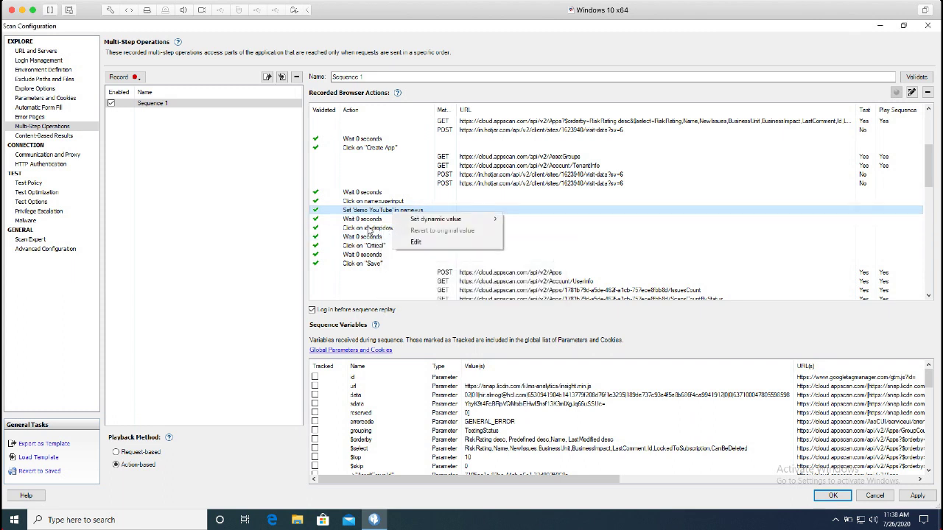
mouse_move(427, 219)
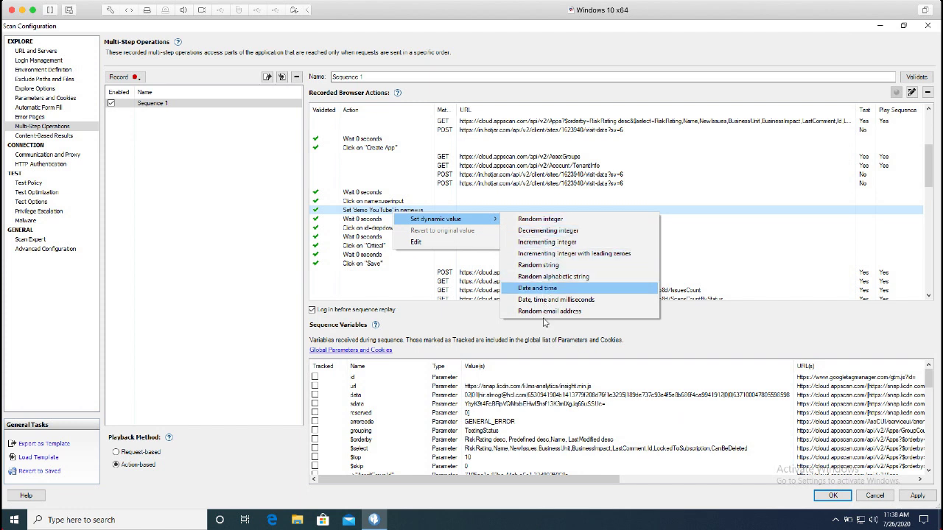
click(537, 265)
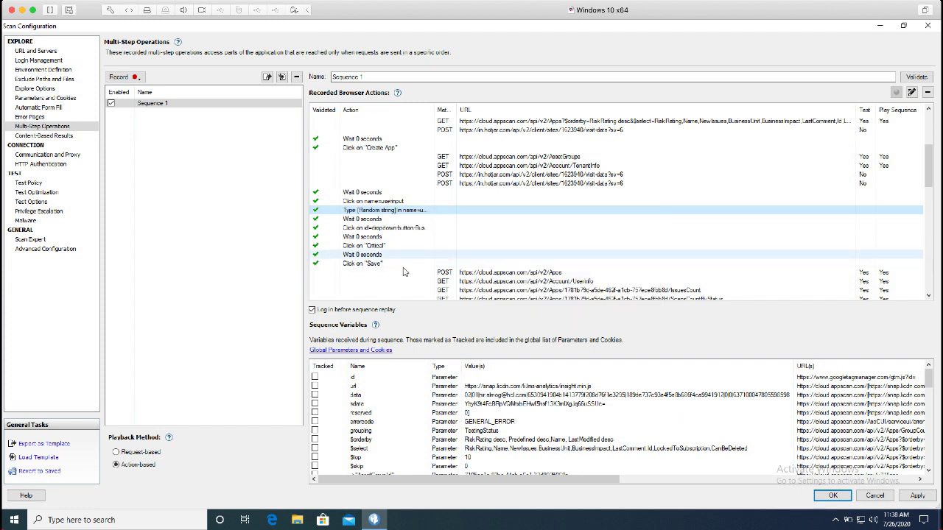
Step: Set the wait before the recorded click on the create scan button to 1 second
scroll(403, 272, down, 5)
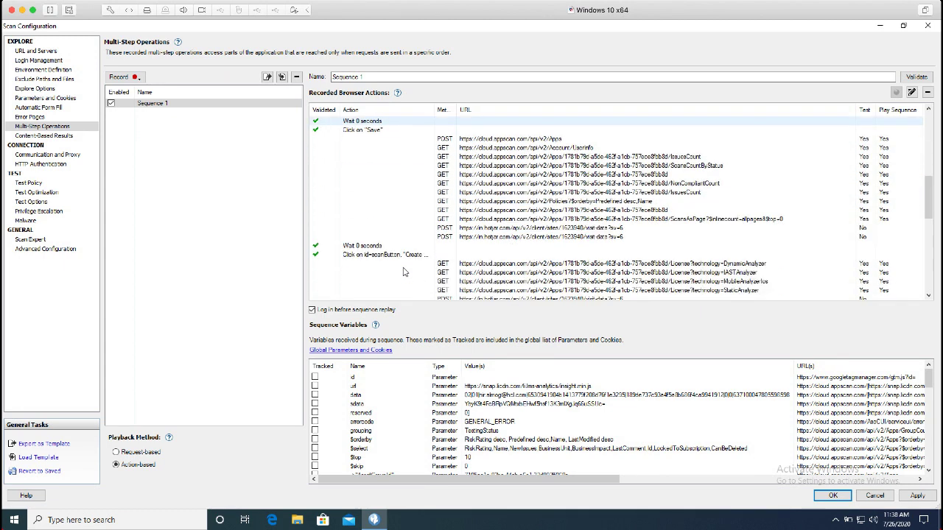
scroll(368, 236, up, 3)
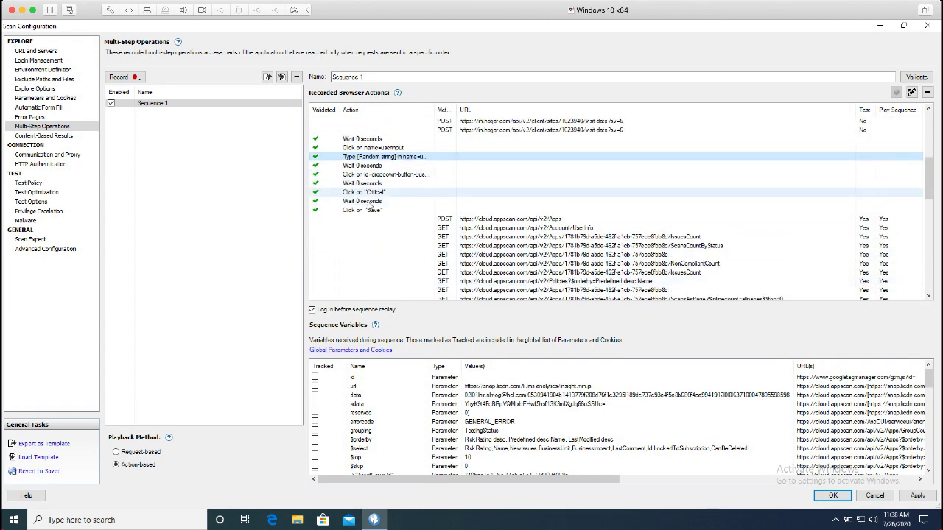
scroll(368, 210, down, 2)
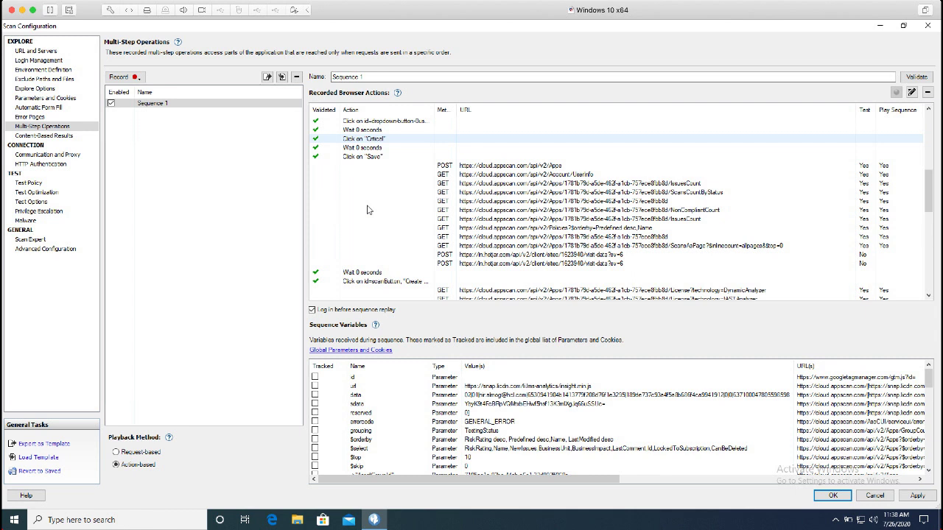
double_click(370, 273)
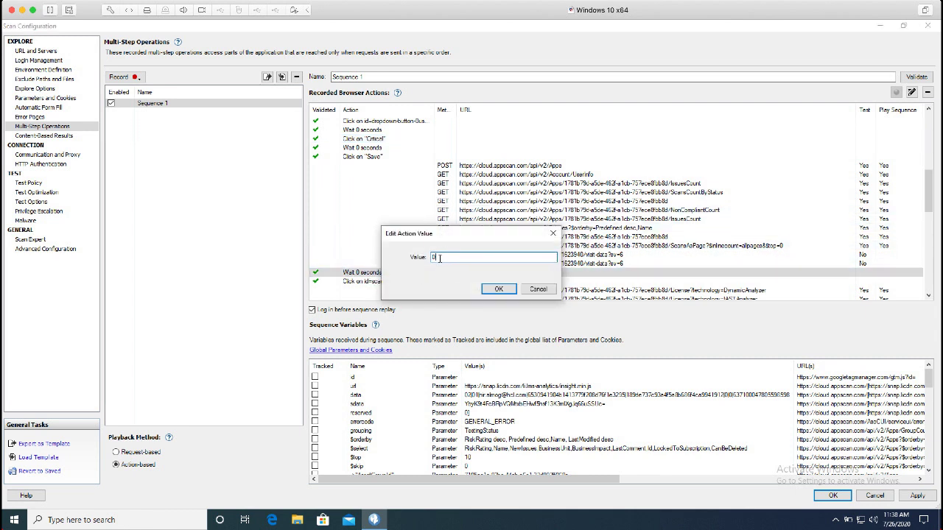
double_click(439, 258)
text(1)
key(Return)
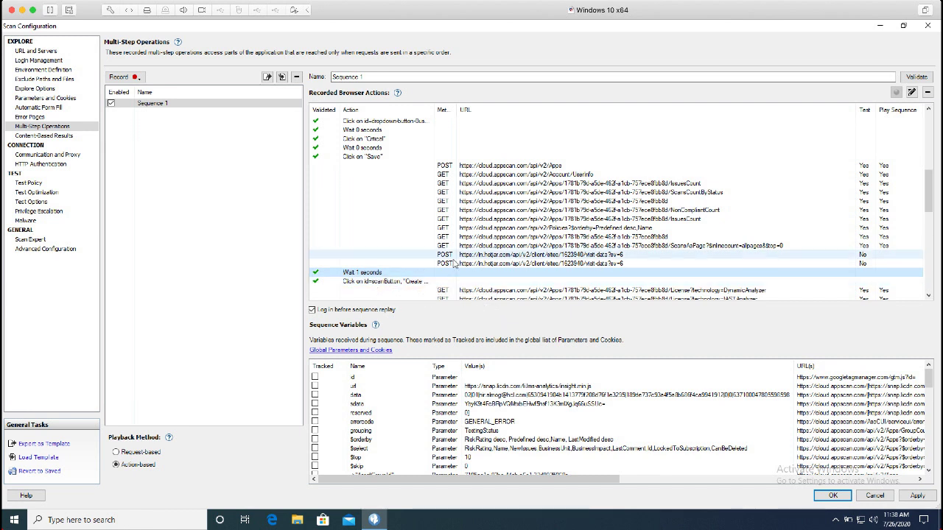
Step: Validate the edited Sequence 1 by replaying its recorded actions, and accept the scan configuration
click(916, 77)
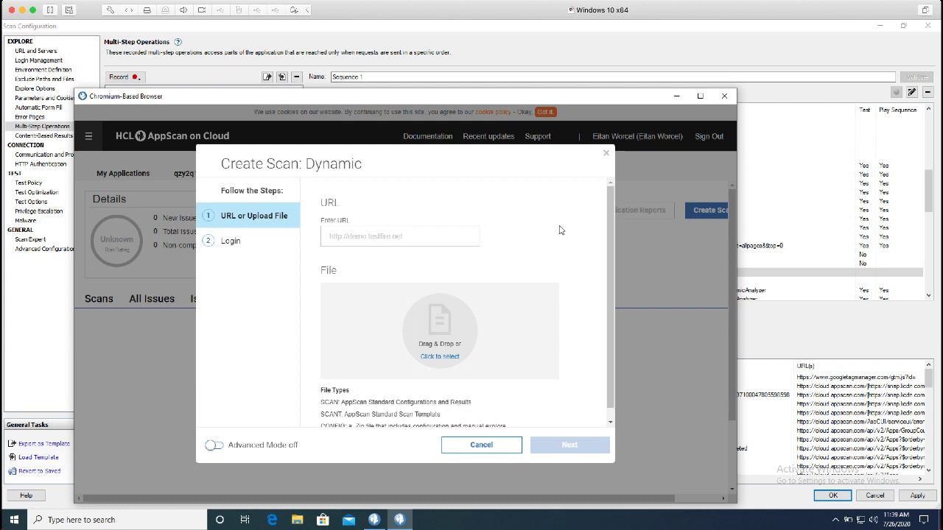
key(Tab)
text(http://demo.testfire.net)
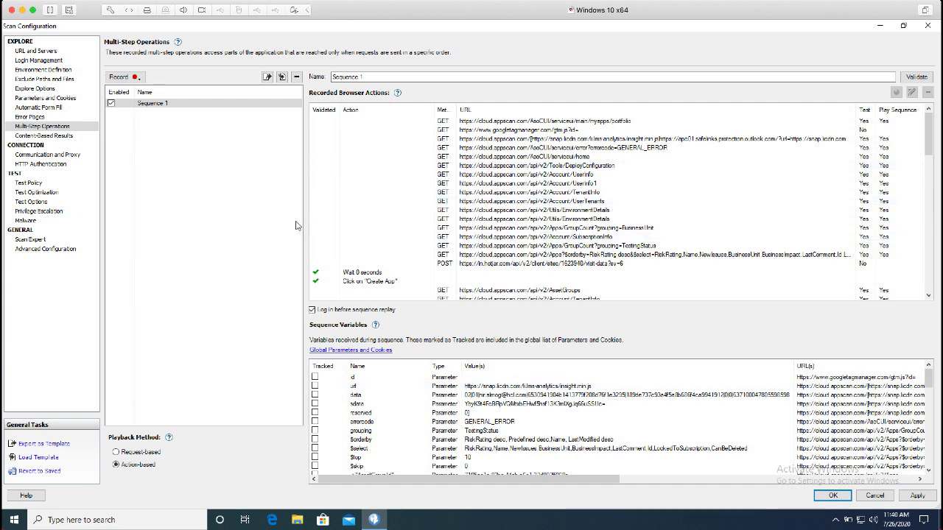
click(833, 496)
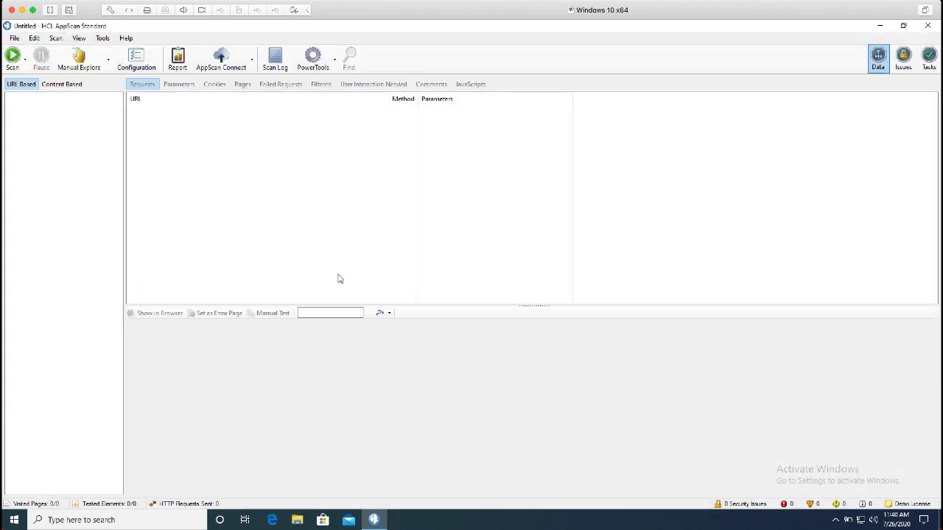
click(56, 37)
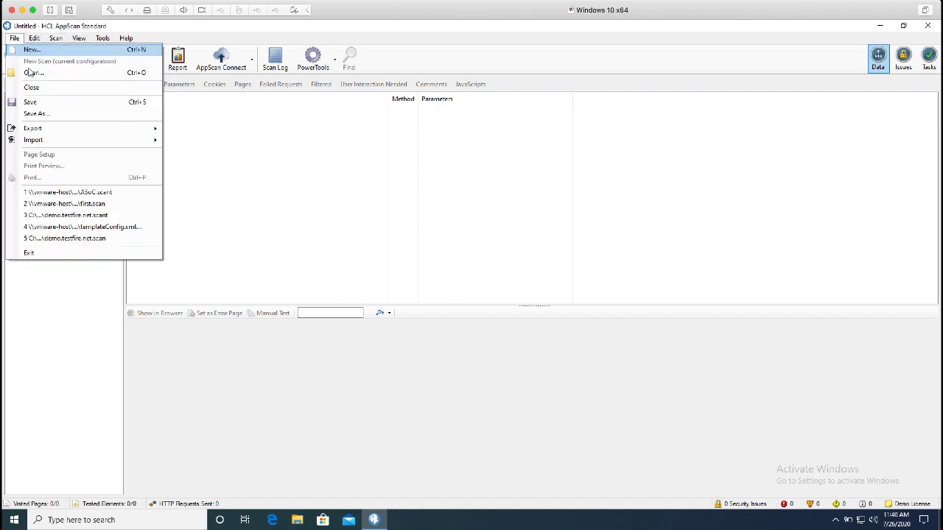
key(Escape)
key(alt+f)
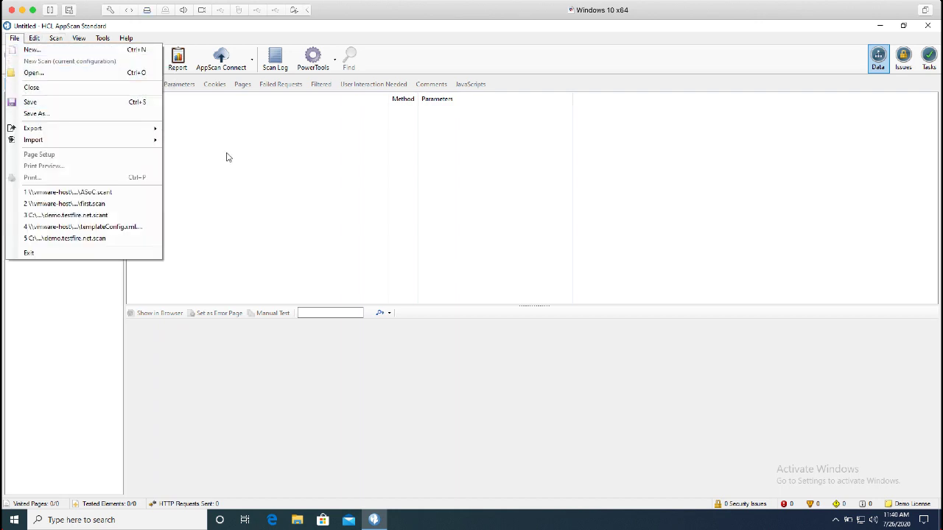
key(Escape)
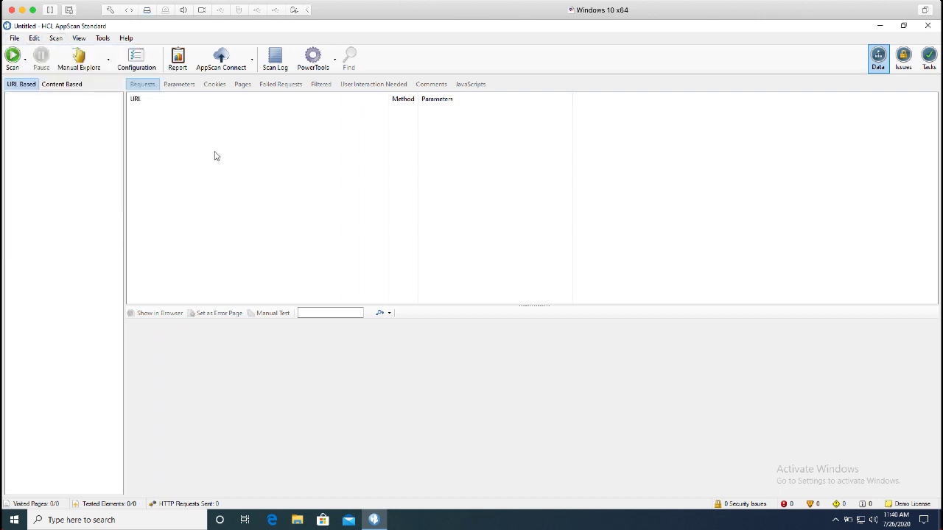
click(24, 58)
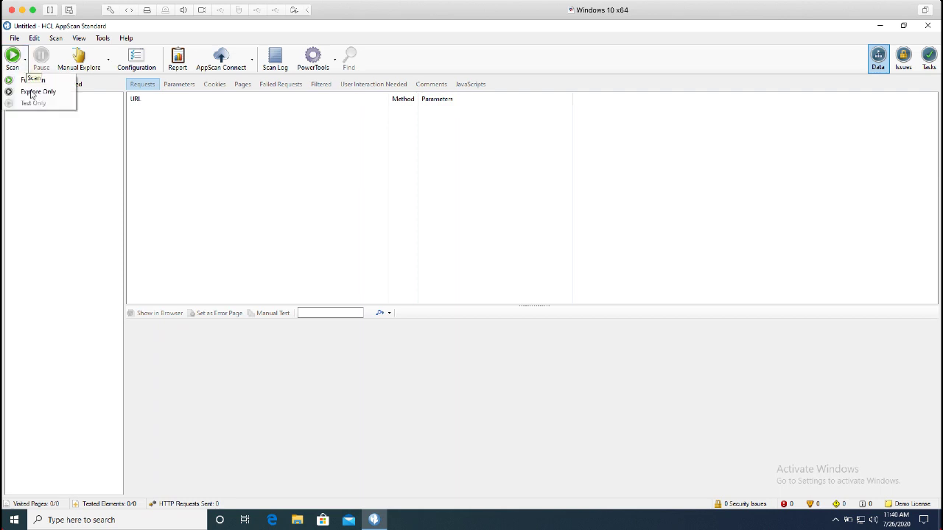
click(253, 139)
Step: Reopen the multi-step operations configuration, review the validation status of Sequence 1's recorded browser actions, and close the configuration
click(144, 71)
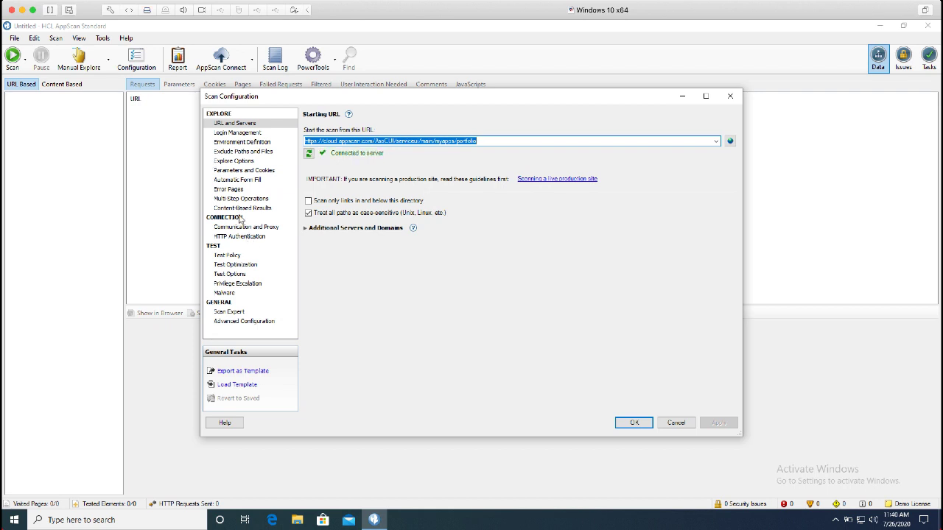
click(241, 199)
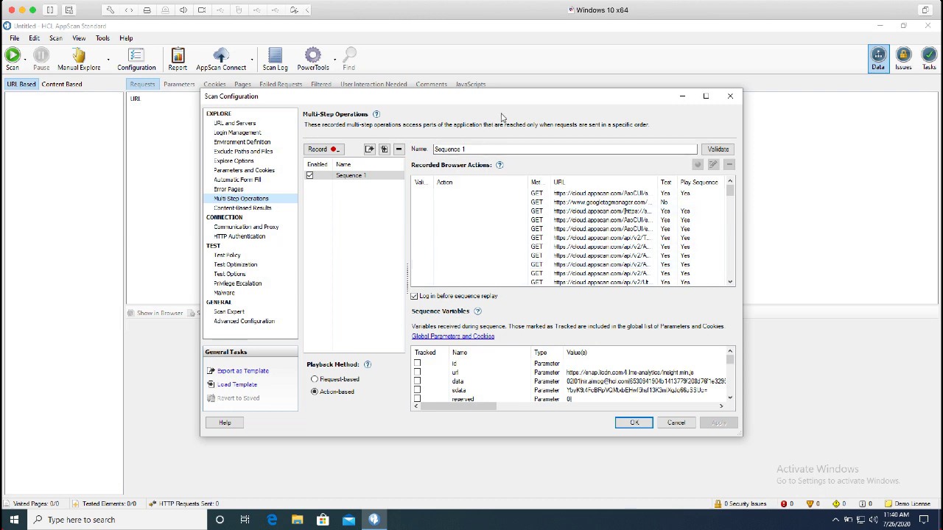
key(super+Up)
scroll(522, 267, down, 6)
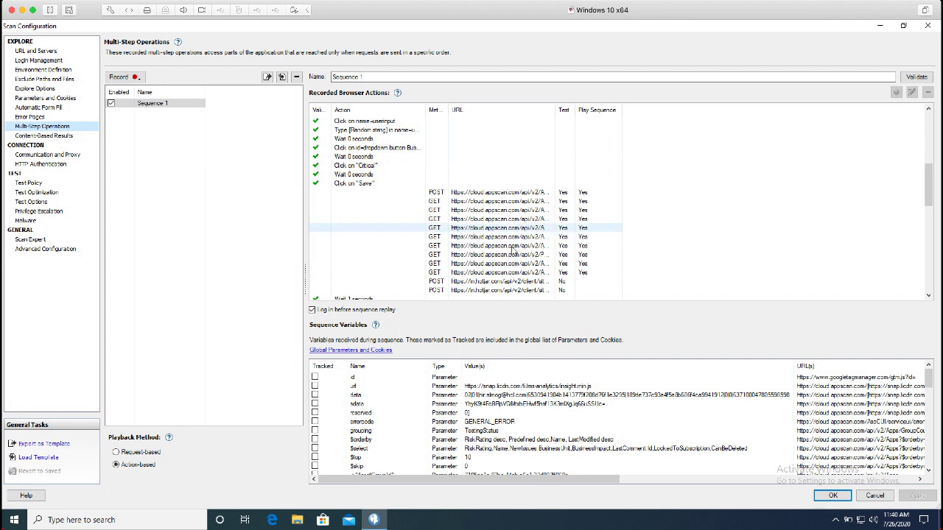
scroll(370, 254, up, 6)
scroll(370, 258, down, 4)
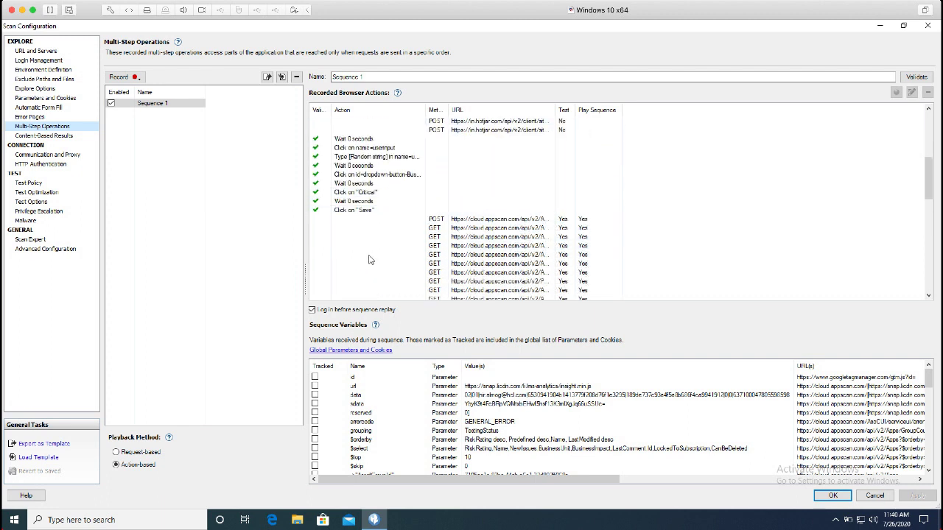
scroll(357, 169, up, 7)
scroll(373, 224, up, 1)
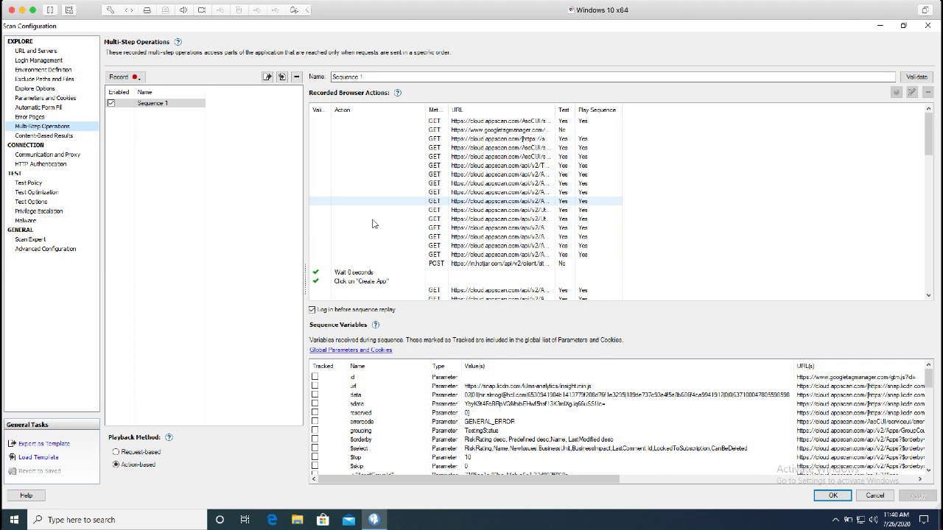
scroll(373, 224, down, 5)
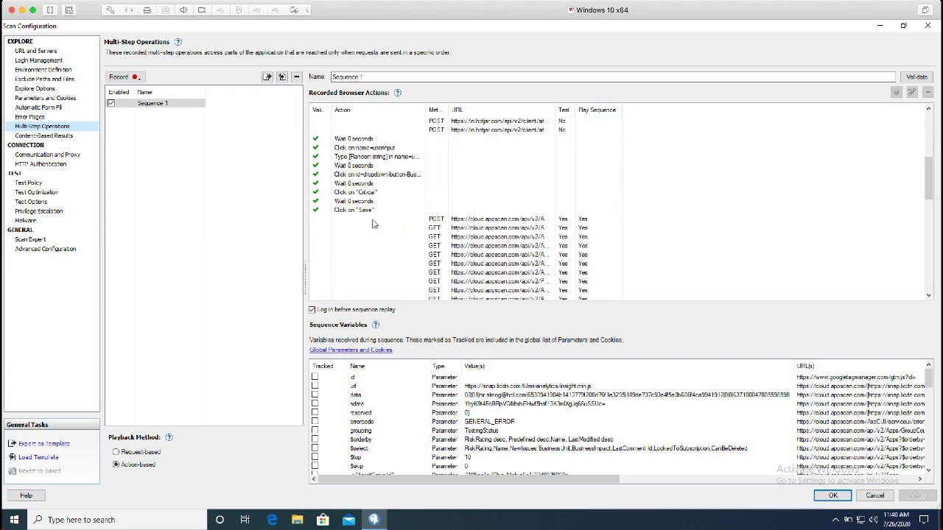
scroll(373, 224, down, 10)
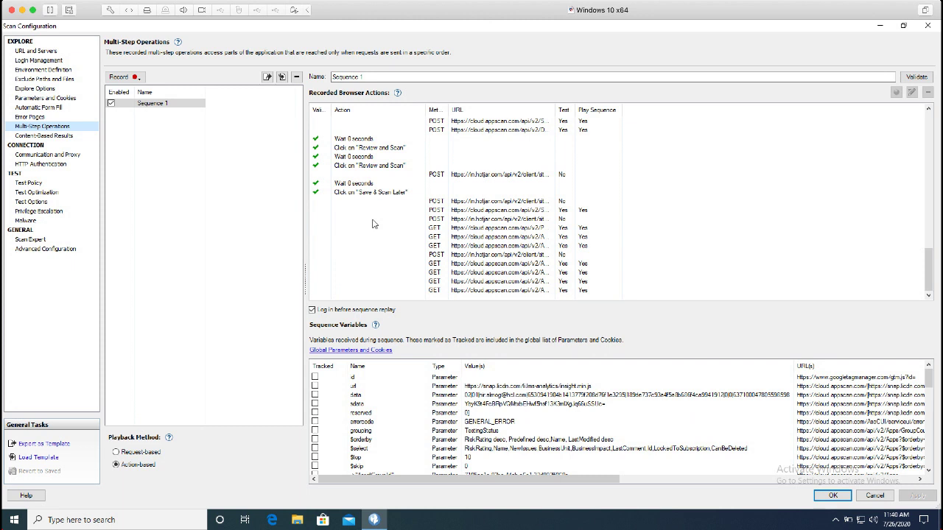
scroll(373, 224, up, 4)
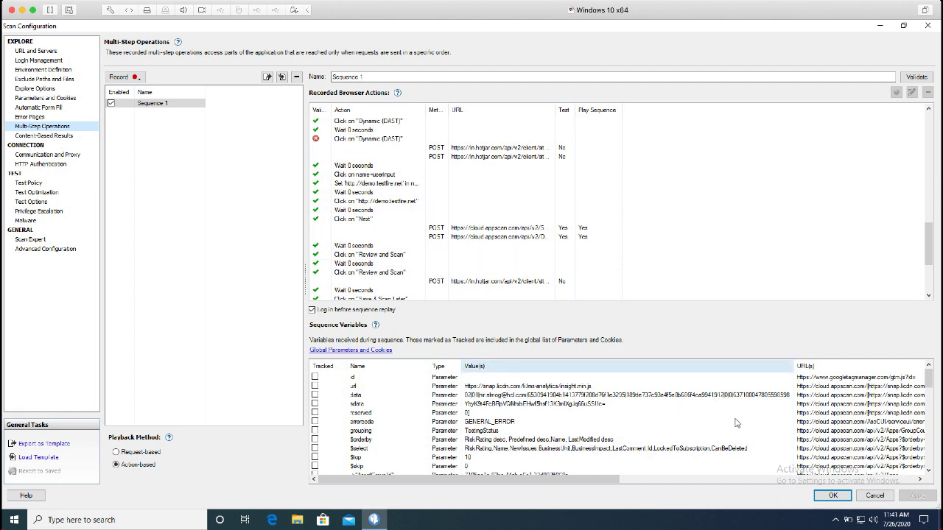
click(834, 495)
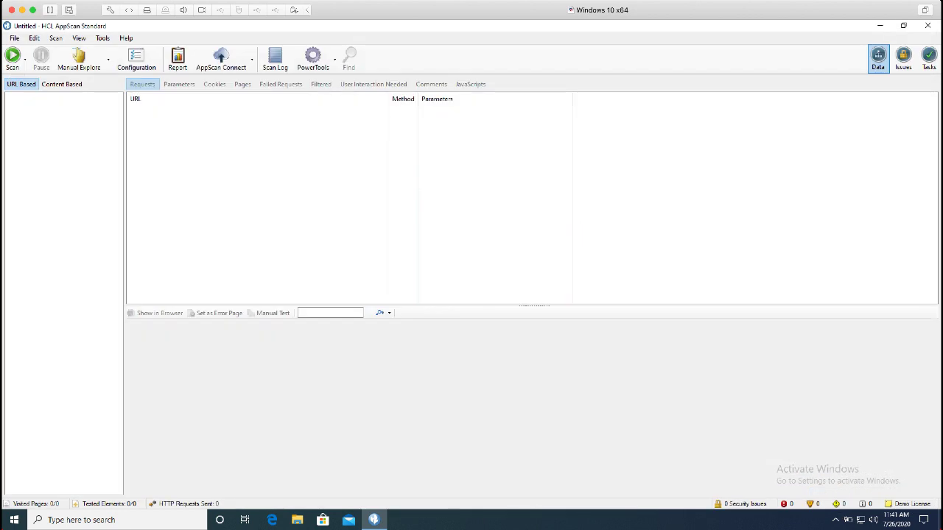